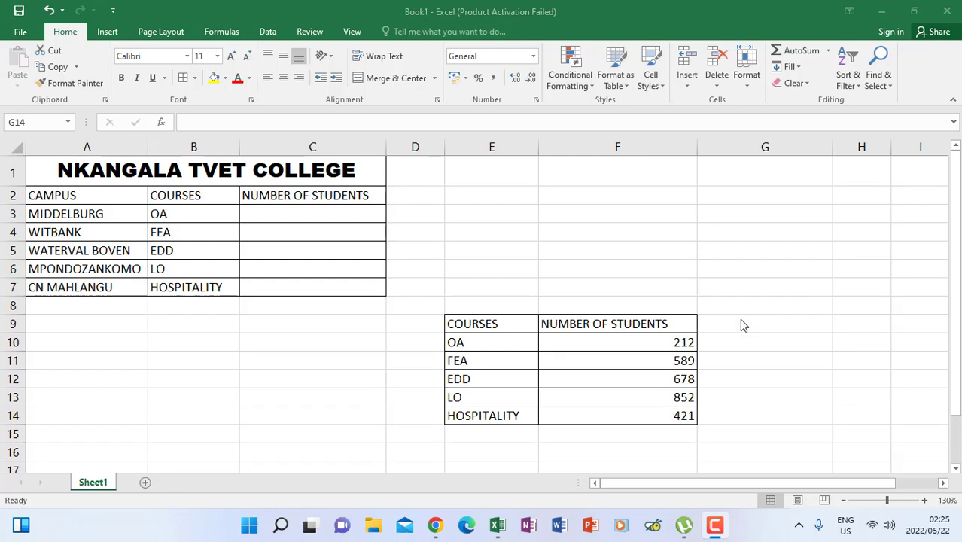
# Enter =VLOOKUP(B3;E10:F14;2) in C3 to return the course's student count
pyautogui.click(298, 212)
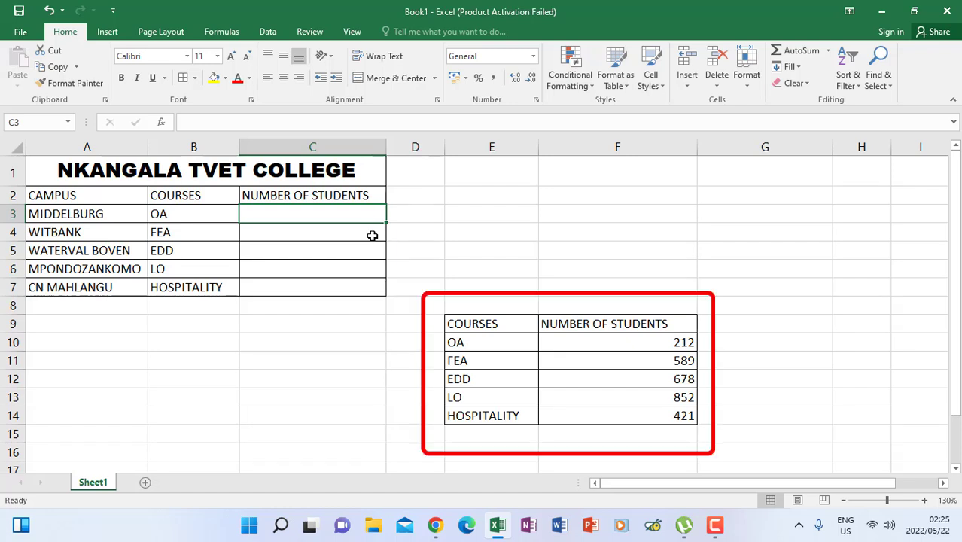
pyautogui.write('=')
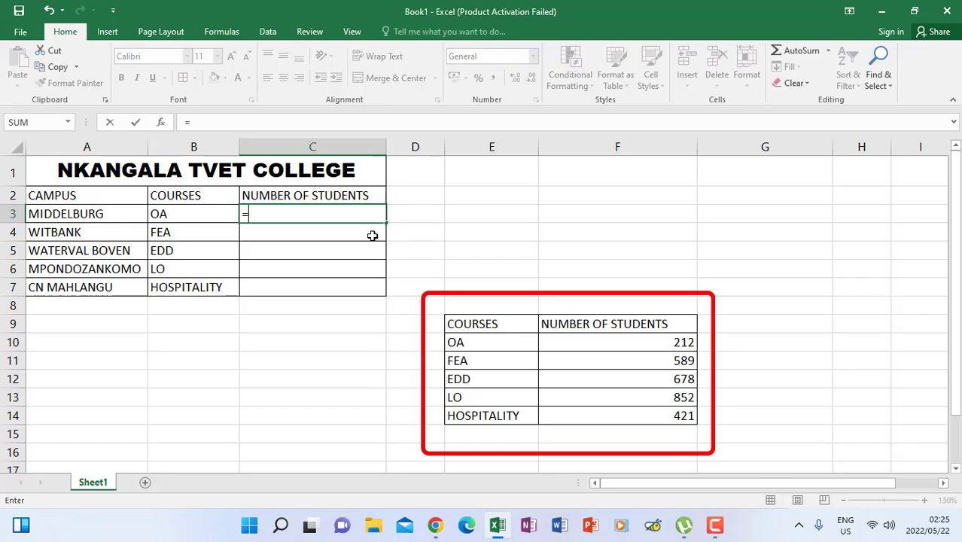
pyautogui.write('VLOOK')
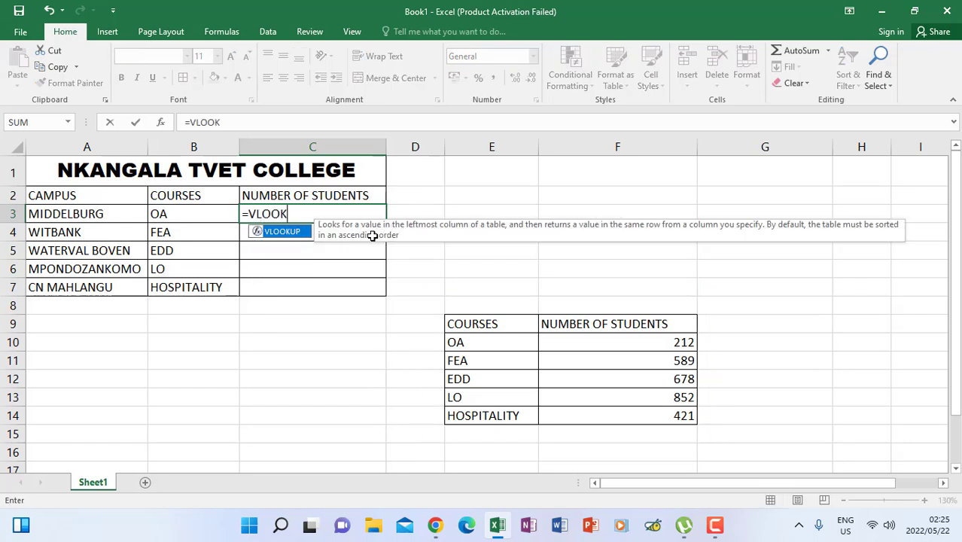
pyautogui.press('Tab')
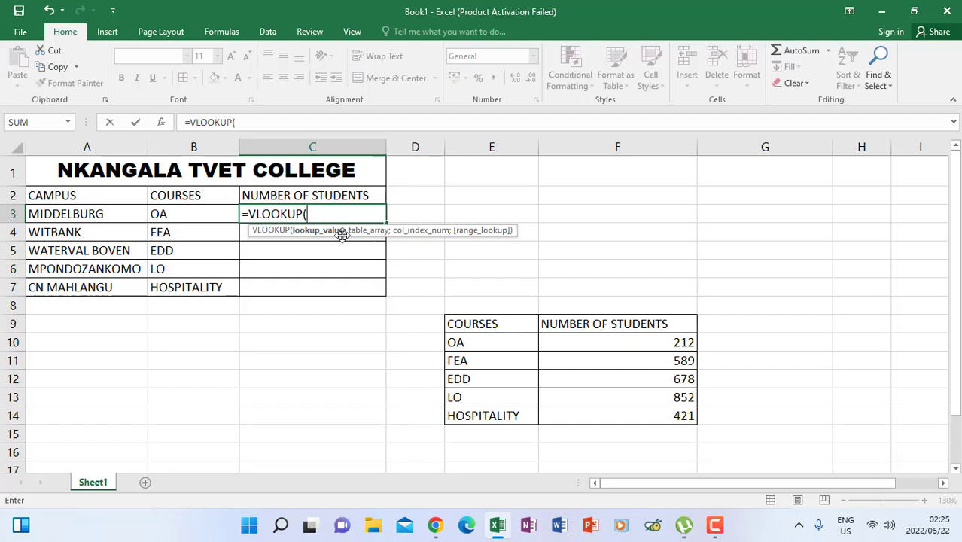
pyautogui.click(167, 215)
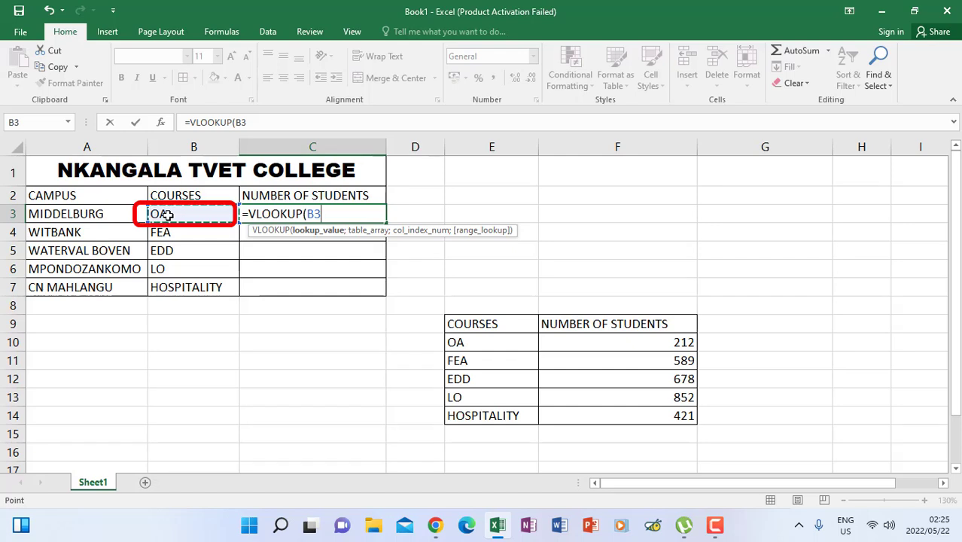
pyautogui.write(';')
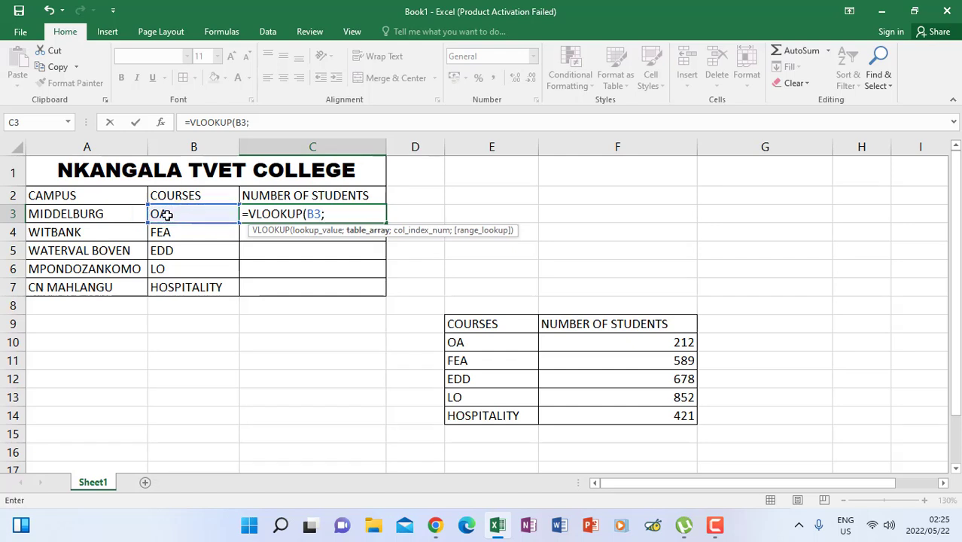
pyautogui.moveTo(476, 343); pyautogui.dragTo(627, 413)
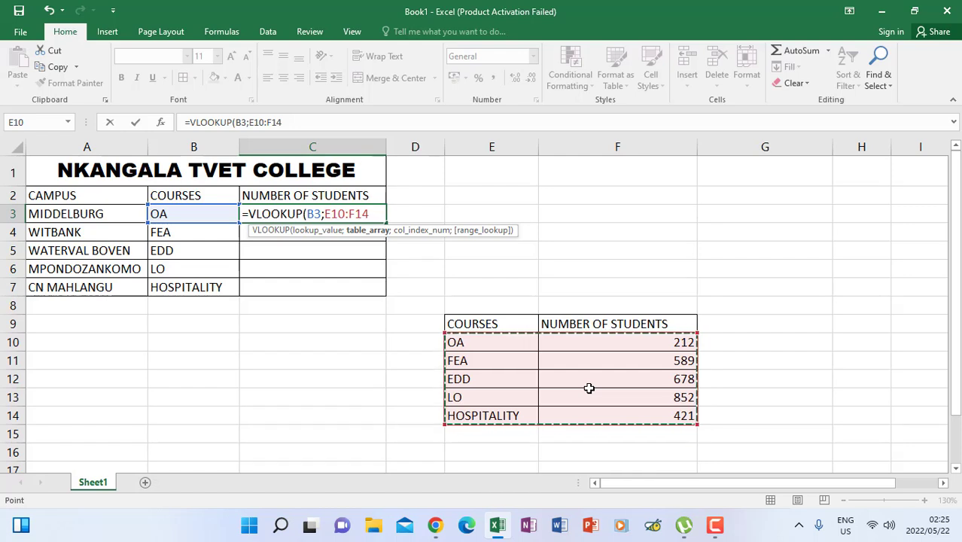
pyautogui.write(';')
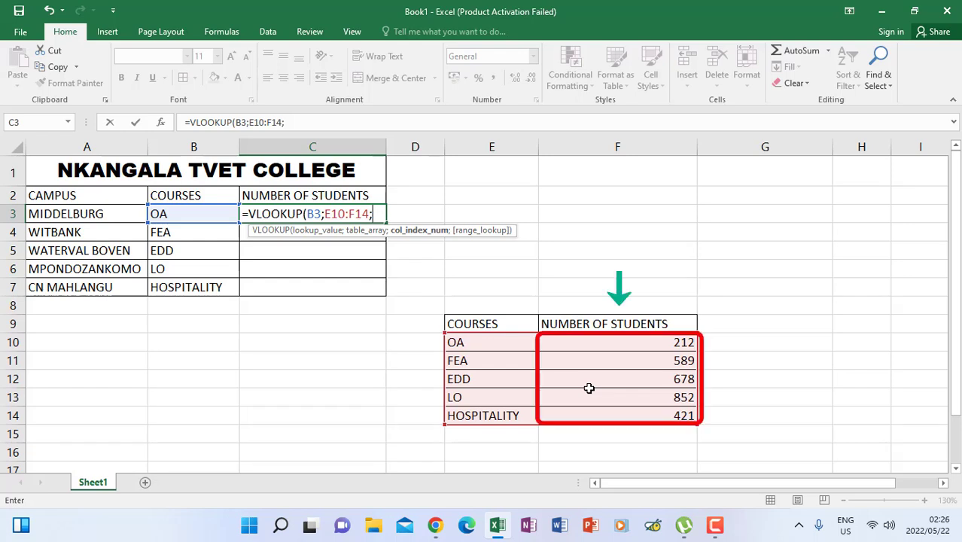
pyautogui.write('2)')
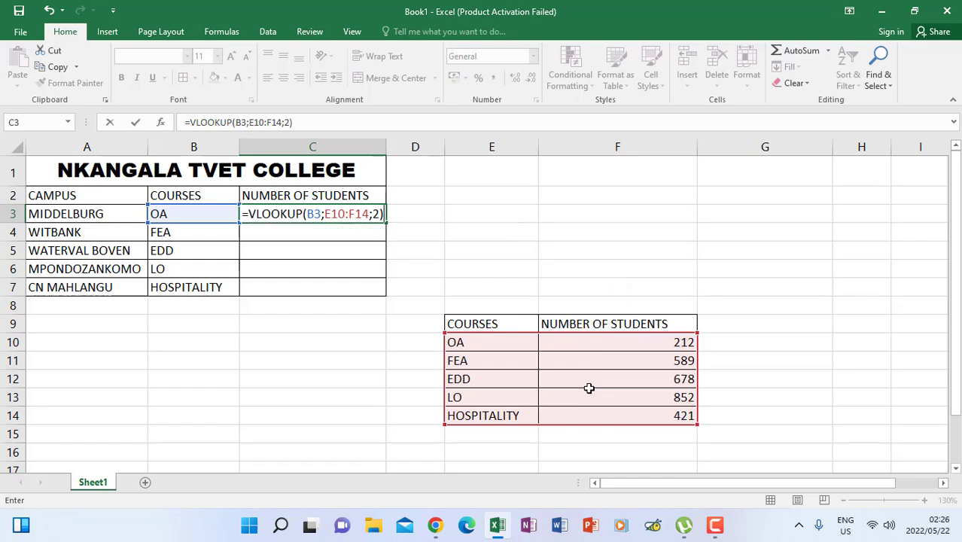
pyautogui.press('Return')
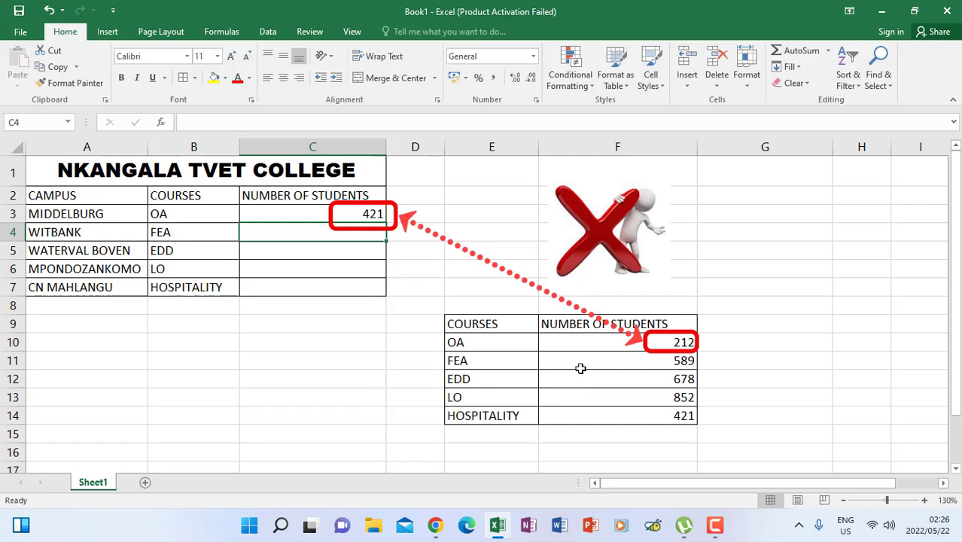
# Fill C3's VLOOKUP down to C7 (421, 589, 678, 852, 421) and select the results
pyautogui.click(354, 214)
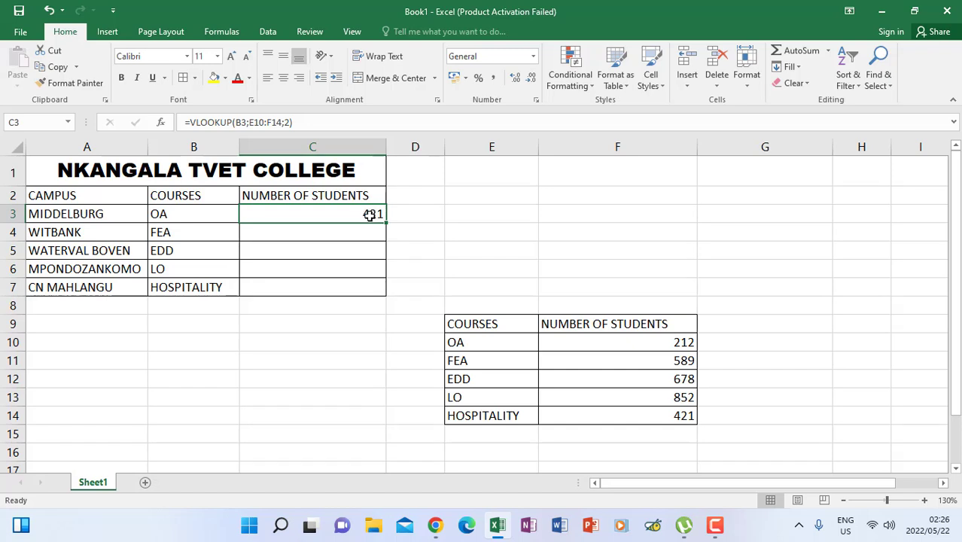
pyautogui.moveTo(386, 224); pyautogui.dragTo(382, 295)
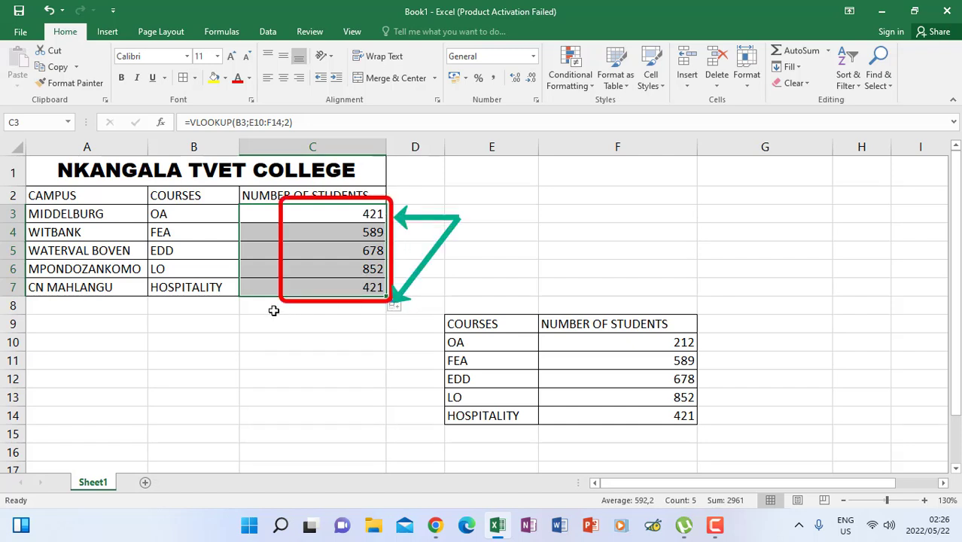
pyautogui.click(246, 304)
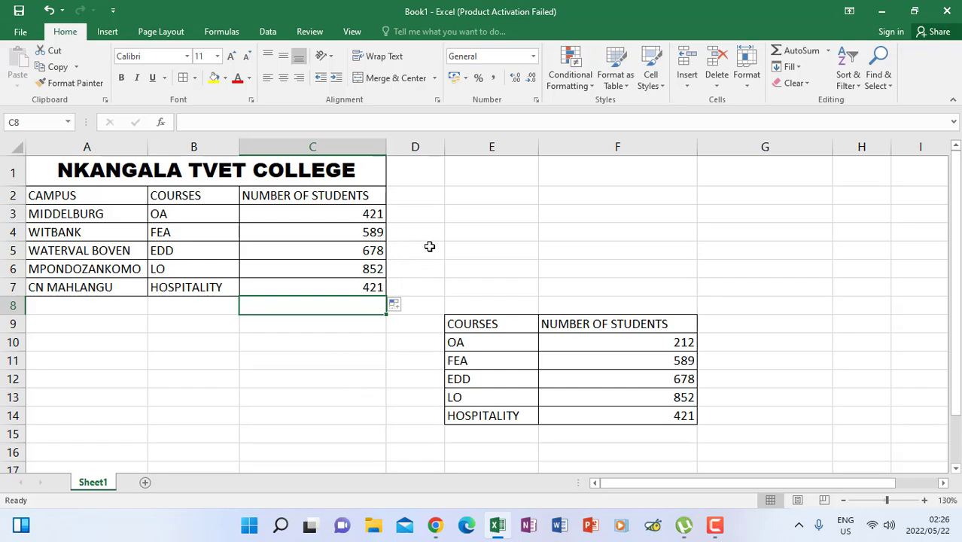
pyautogui.moveTo(360, 217); pyautogui.dragTo(356, 279)
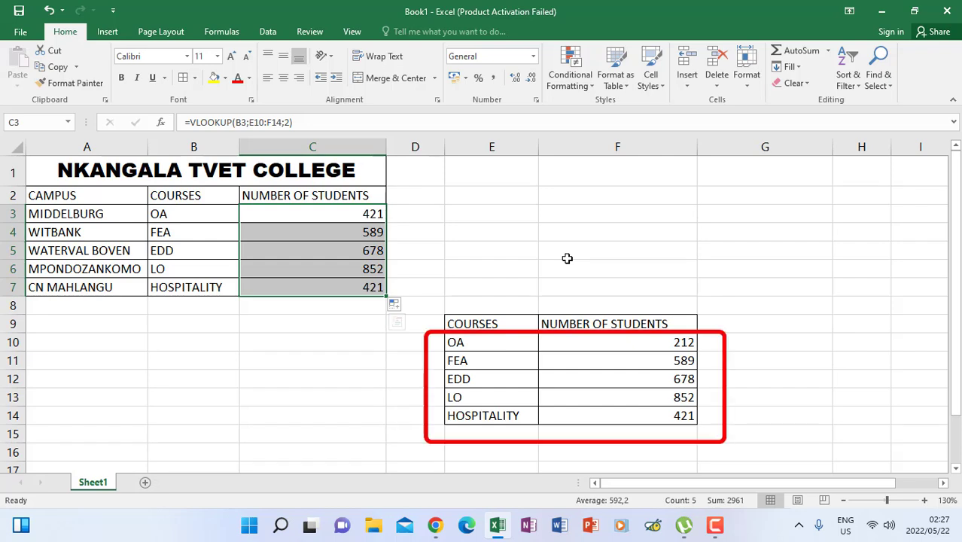
# Clear C3:C7 and sort the course table E10:F14 A to Z so EDD comes first
pyautogui.press('Delete')
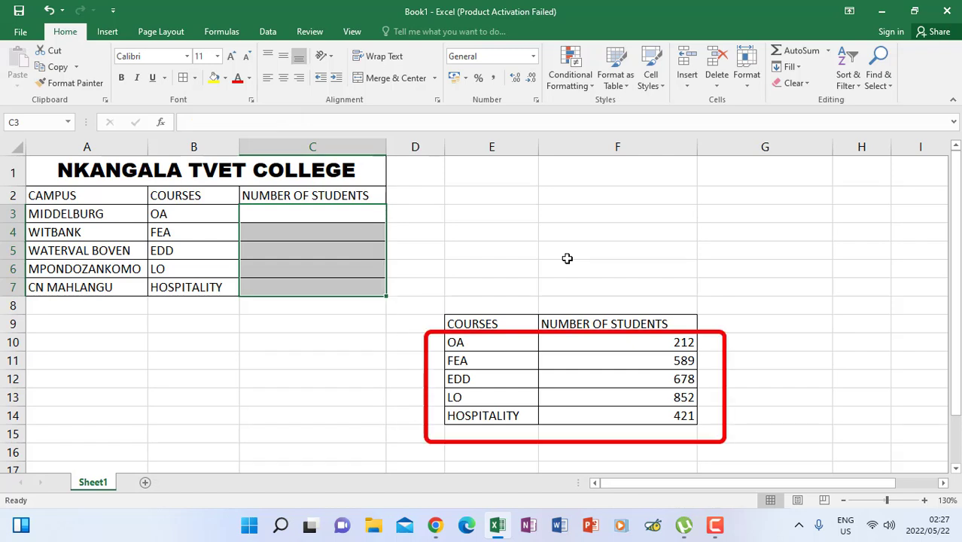
pyautogui.click(470, 343)
pyautogui.moveTo(512, 345); pyautogui.dragTo(646, 413)
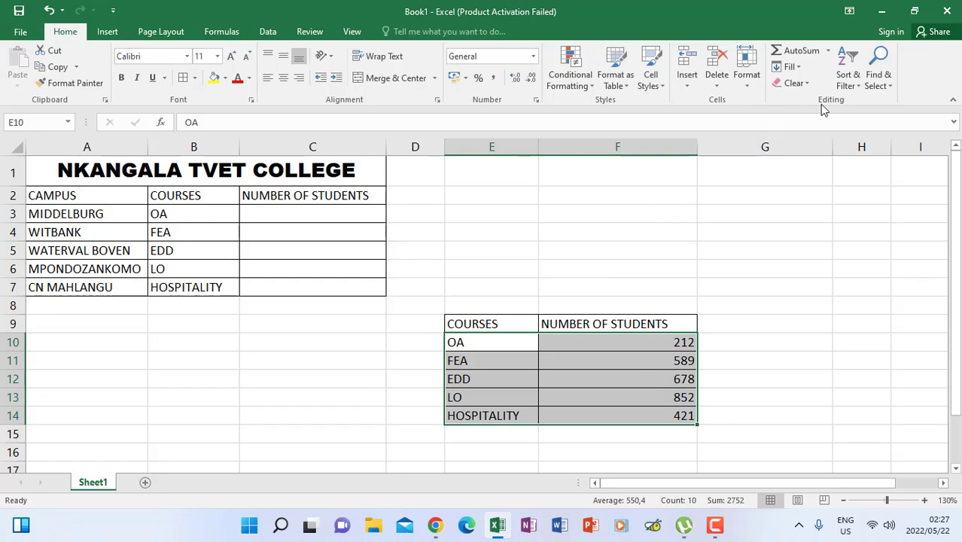
pyautogui.click(844, 83)
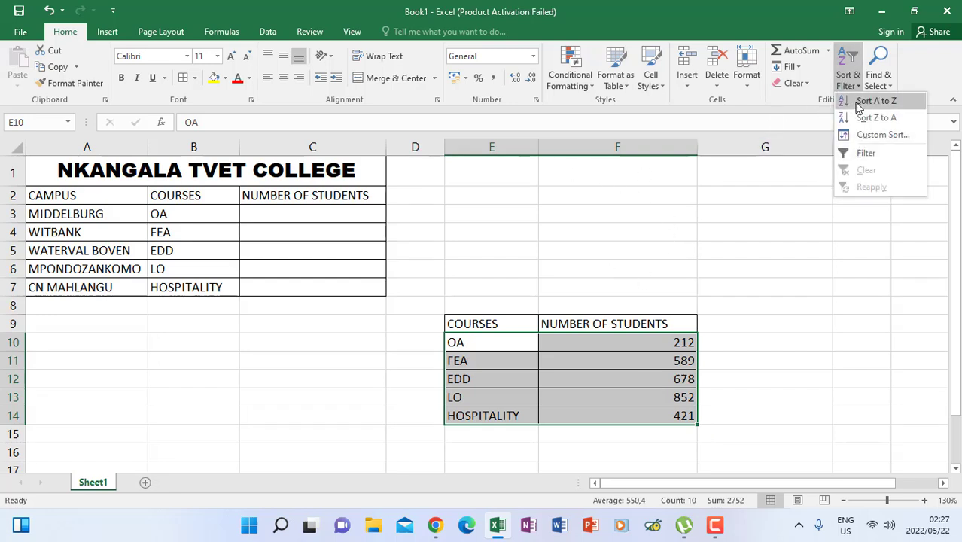
pyautogui.click(857, 104)
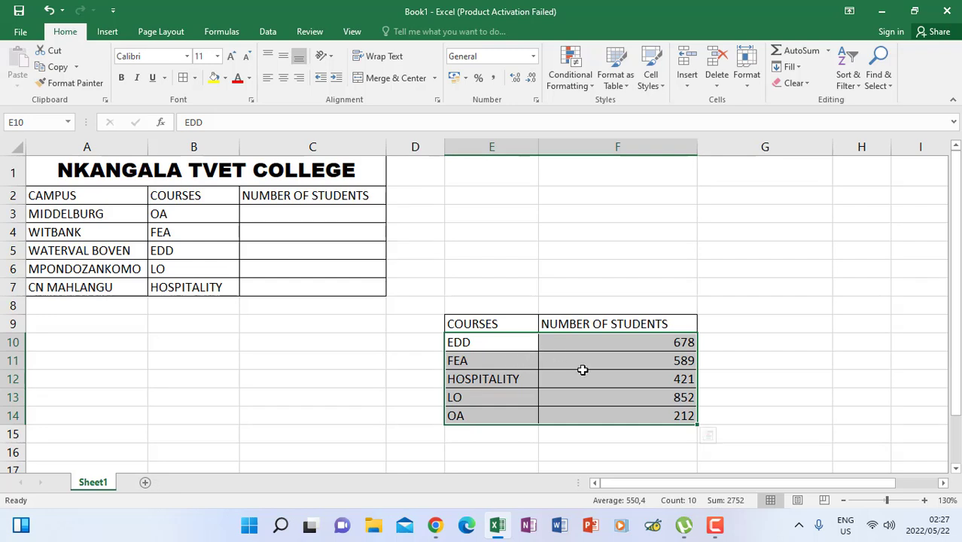
pyautogui.click(313, 217)
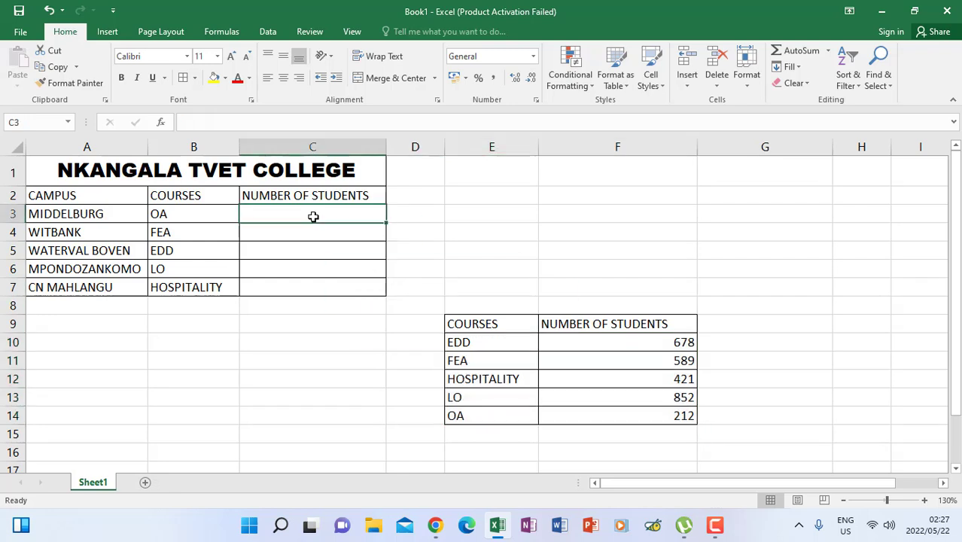
pyautogui.write('=VLOO')
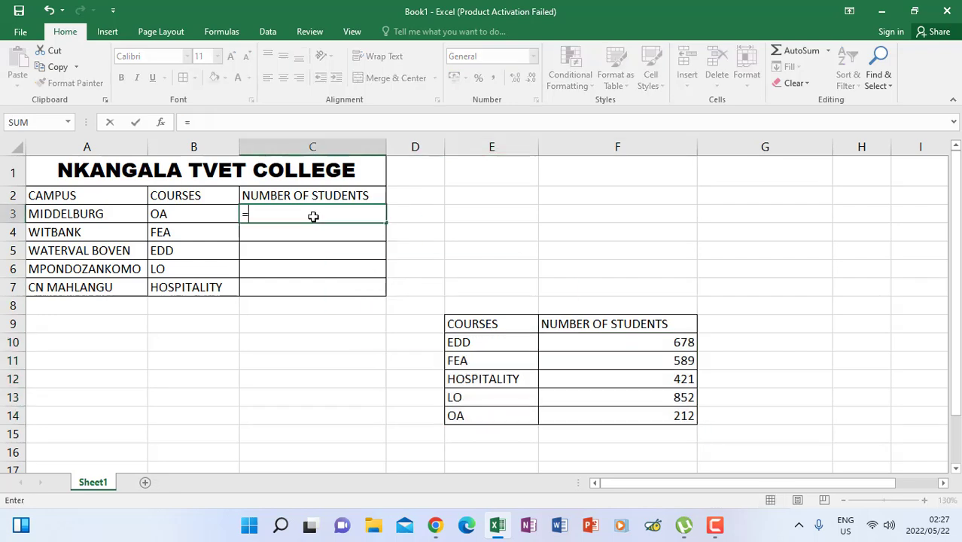
pyautogui.press('Tab')
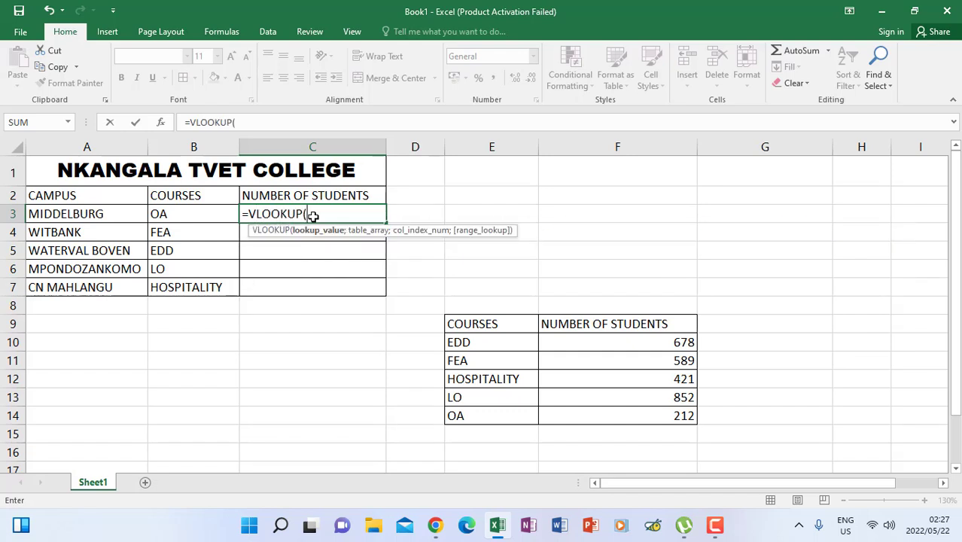
pyautogui.click(194, 213)
pyautogui.write(';')
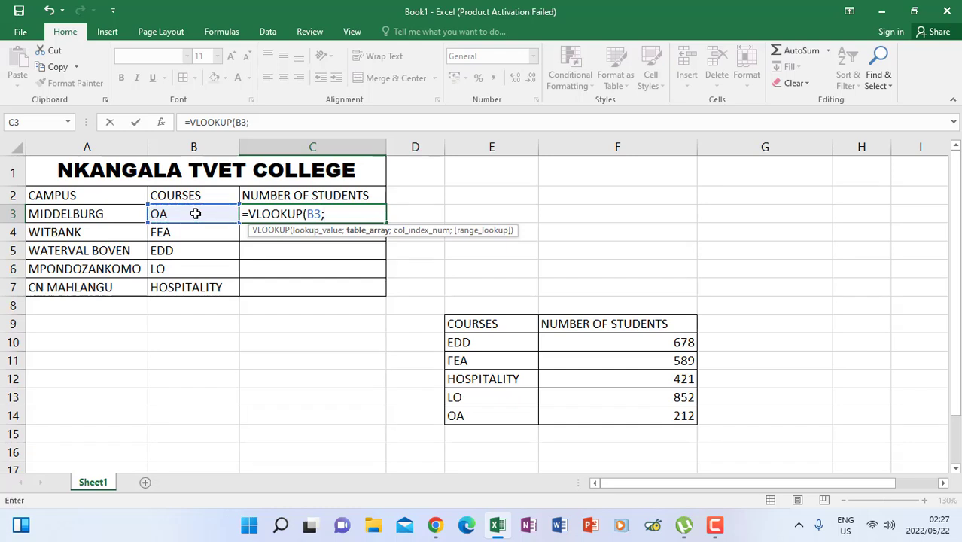
pyautogui.moveTo(487, 338); pyautogui.dragTo(629, 416)
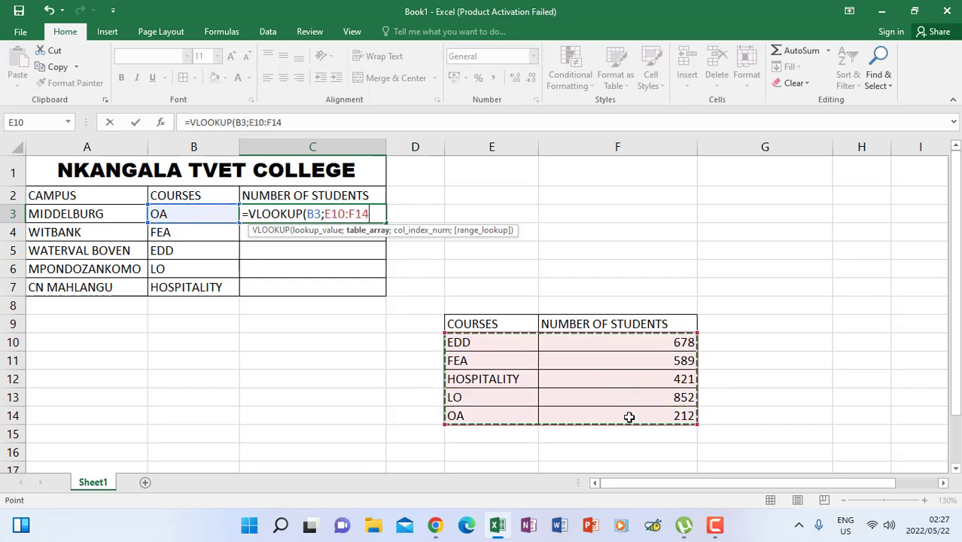
pyautogui.write(';2)')
pyautogui.press('Return')
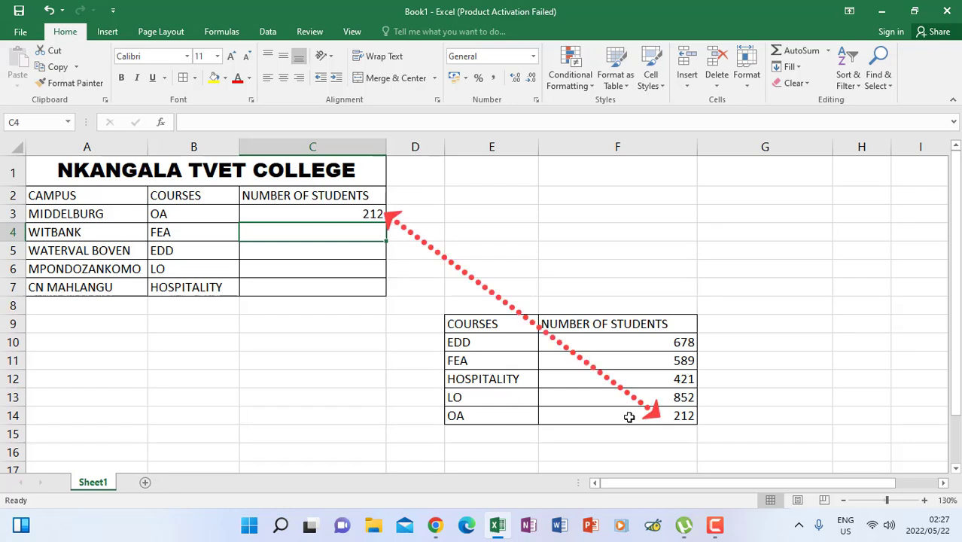
pyautogui.click(331, 212)
pyautogui.moveTo(387, 219); pyautogui.dragTo(385, 297)
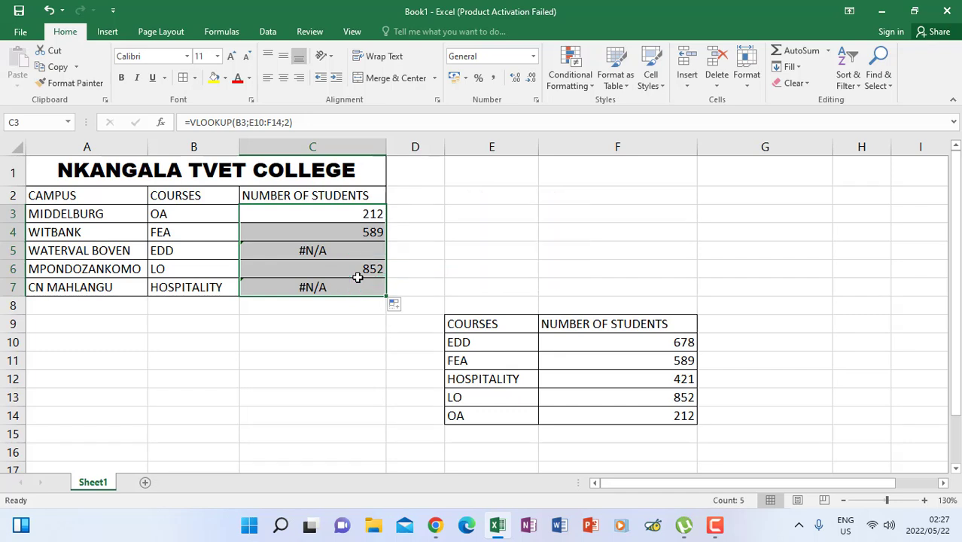
pyautogui.press('Delete')
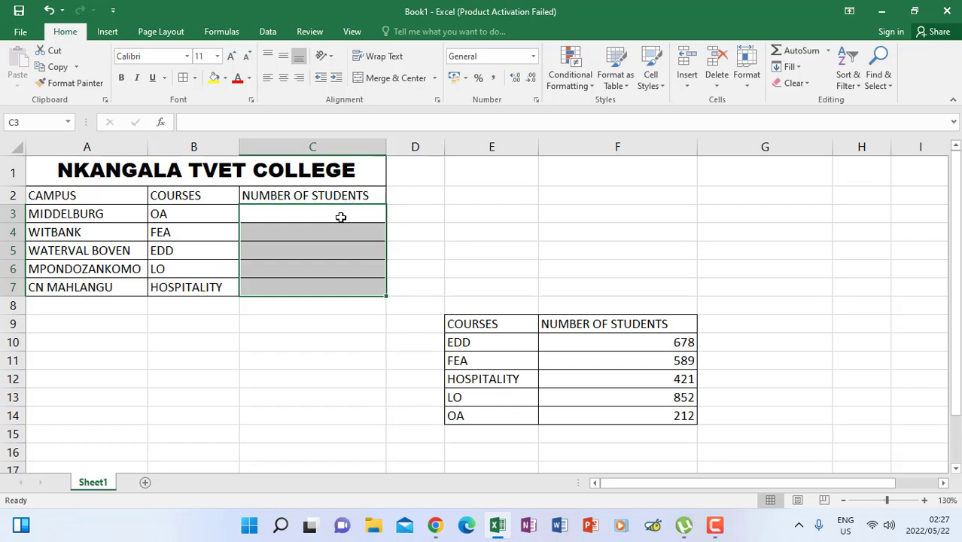
# Begin =VLOOKUP(B3;E10:F14 in C3, with B3's course and the course table range
pyautogui.click(342, 217)
pyautogui.write('=')
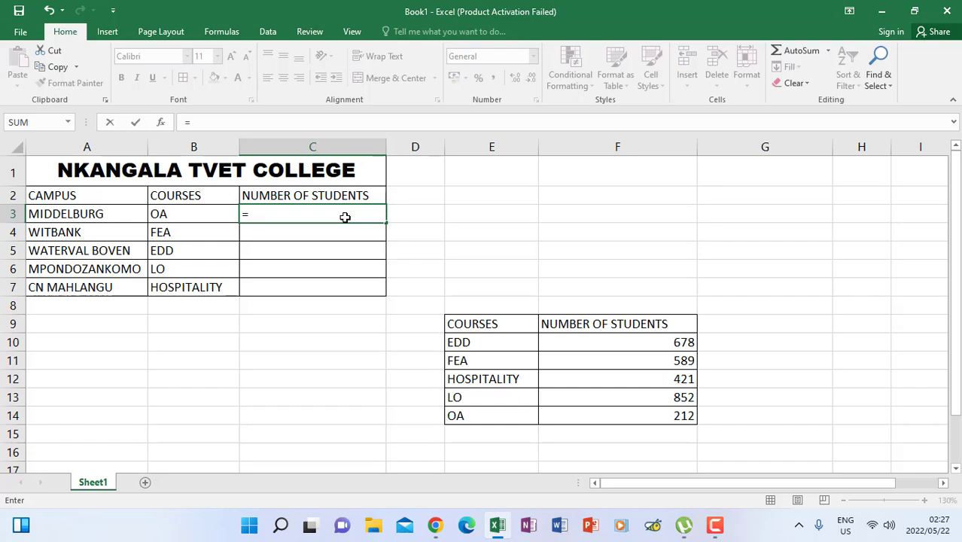
pyautogui.write('V')
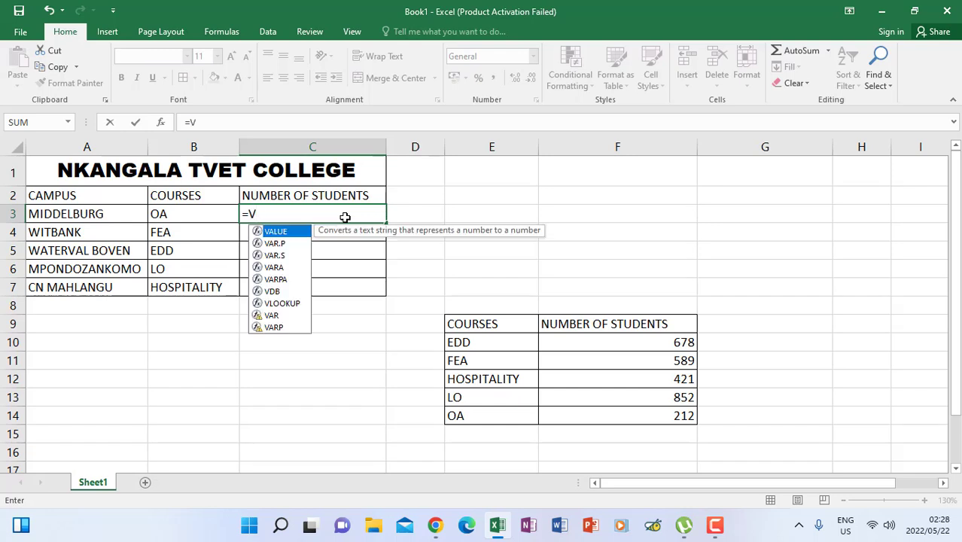
pyautogui.write('LOO')
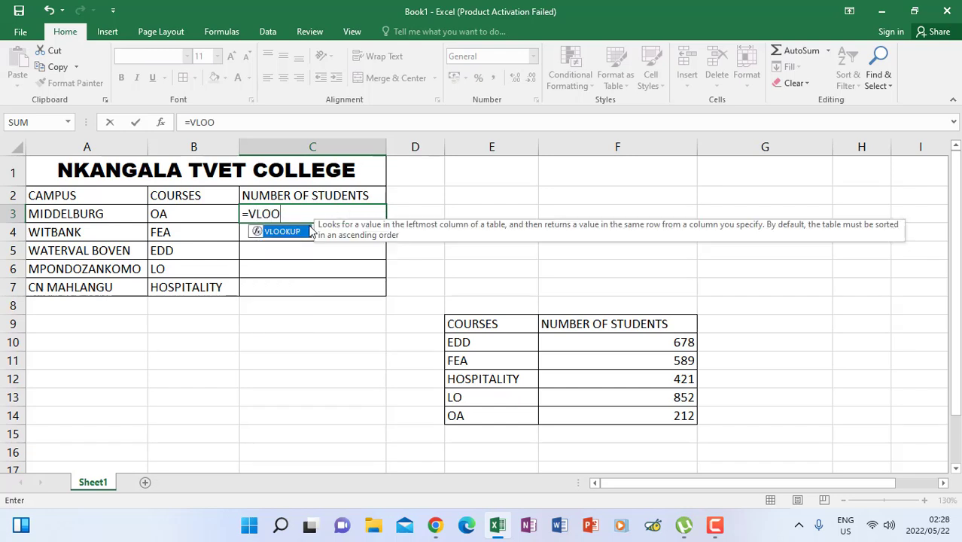
pyautogui.press('Tab')
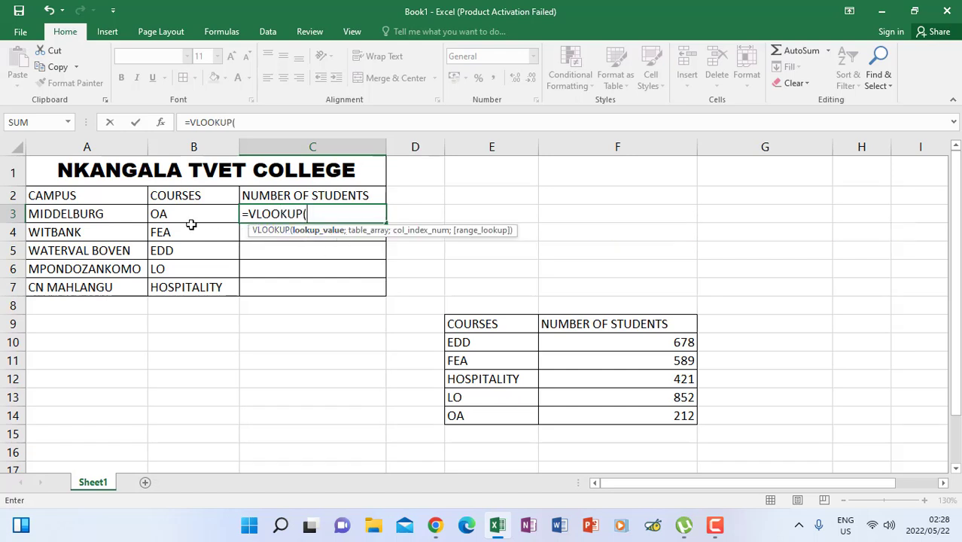
pyautogui.click(175, 214)
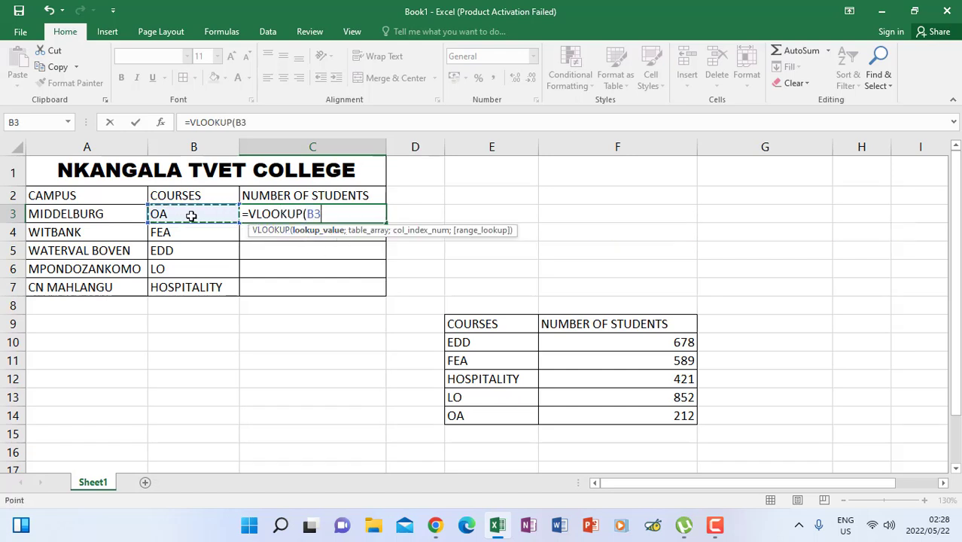
pyautogui.write(';')
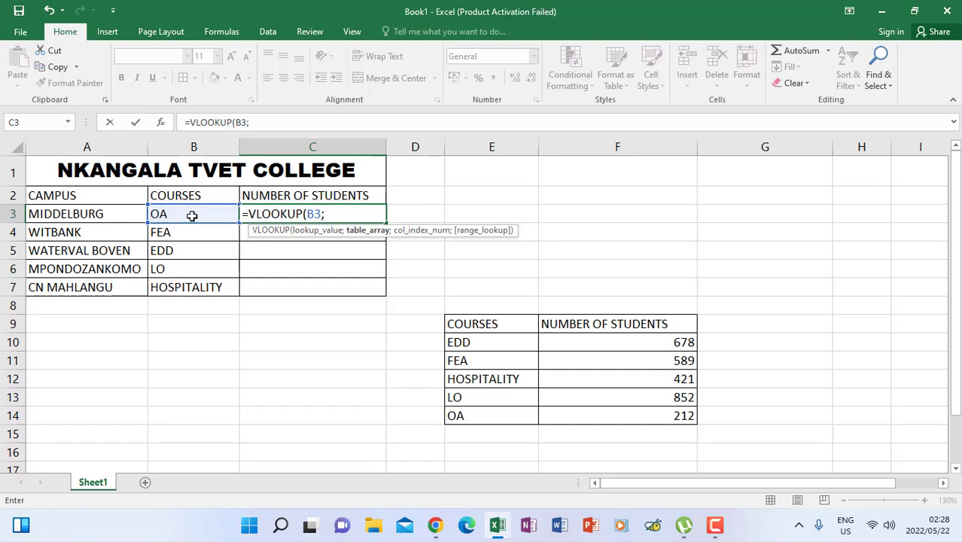
pyautogui.moveTo(468, 338); pyautogui.dragTo(625, 414)
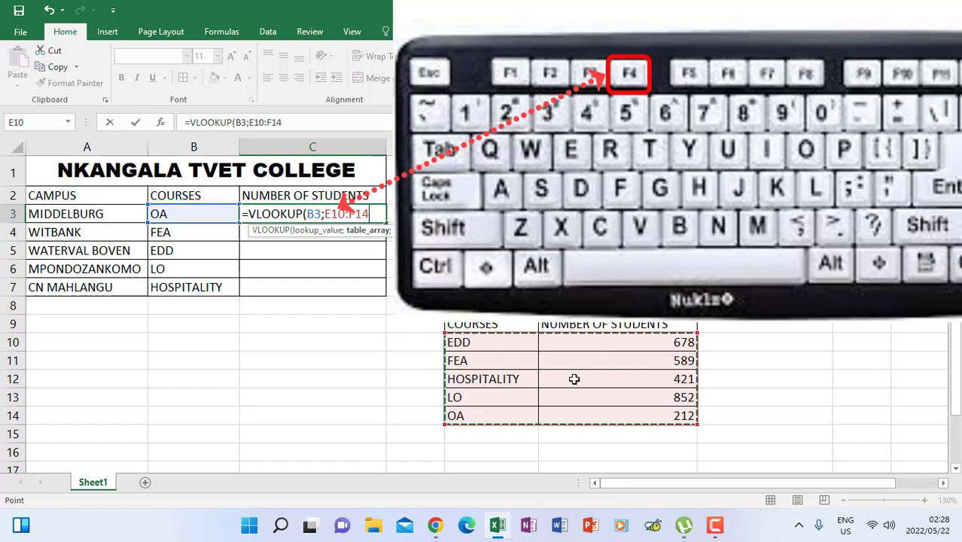
# Lock the table range as $E$10:$F$14 and add the separator before the column index
pyautogui.press('F4')
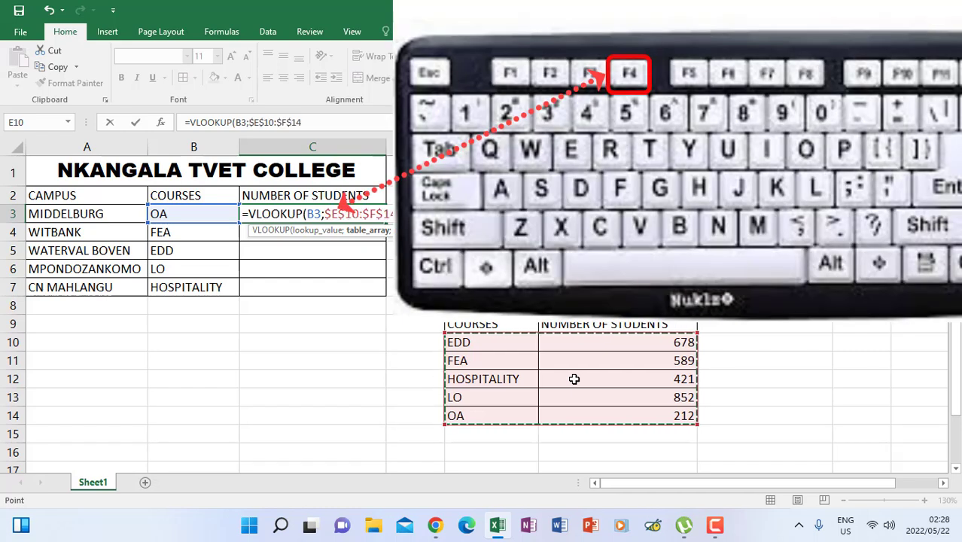
pyautogui.write(';2')
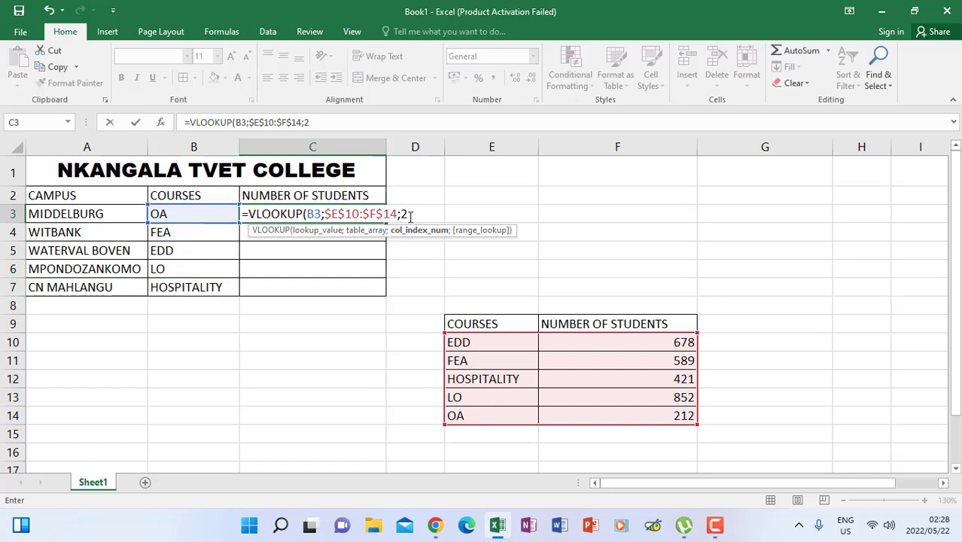
# Commit C3's formula and fill it to C7, giving 212, 589, 678, 852 and 421
pyautogui.press('Return')
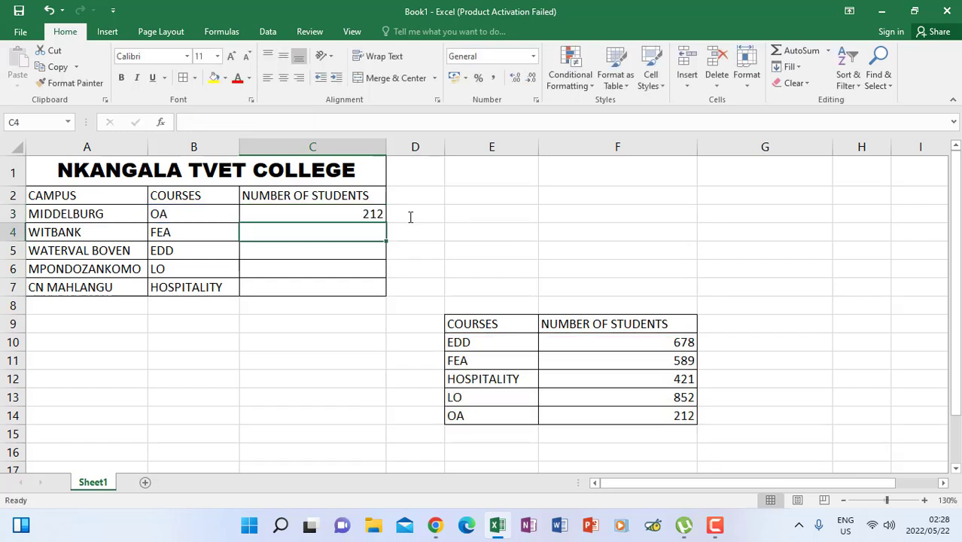
pyautogui.click(367, 212)
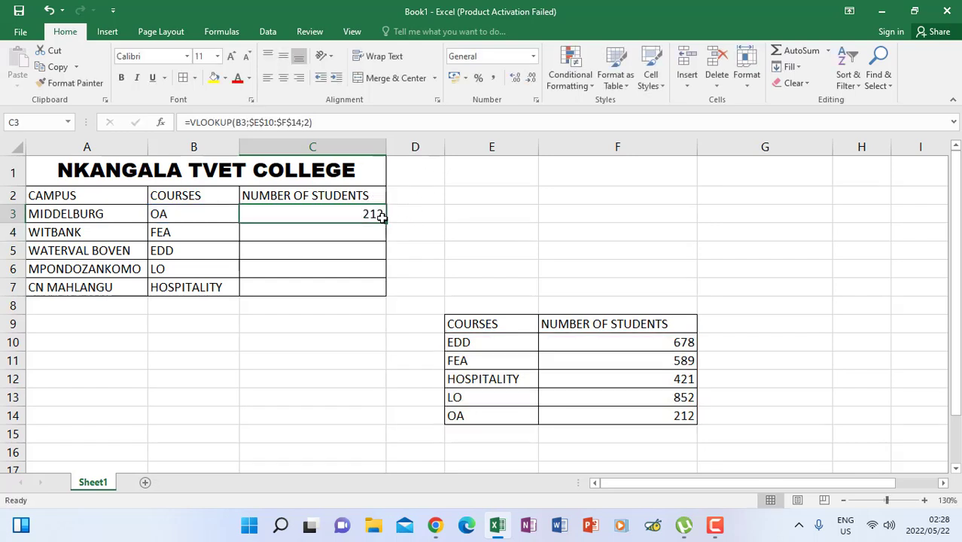
pyautogui.moveTo(384, 223); pyautogui.dragTo(381, 289)
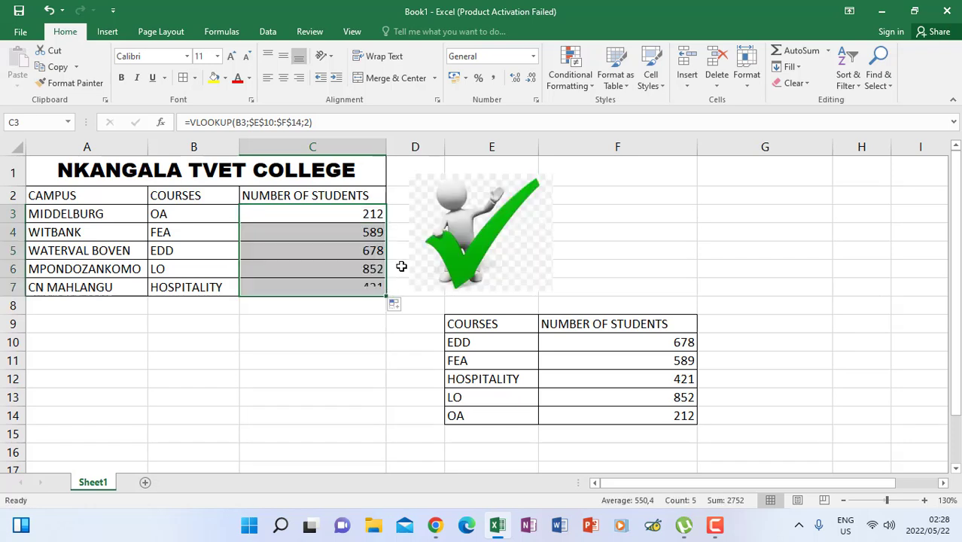